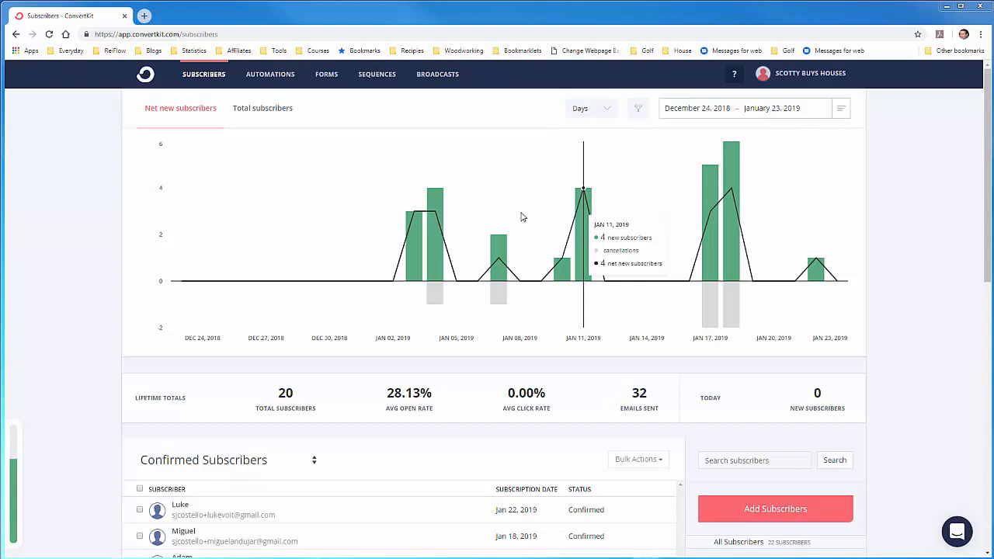
# - Go to the Forms page after a quick look at Broadcasts
pyautogui.click(326, 75)
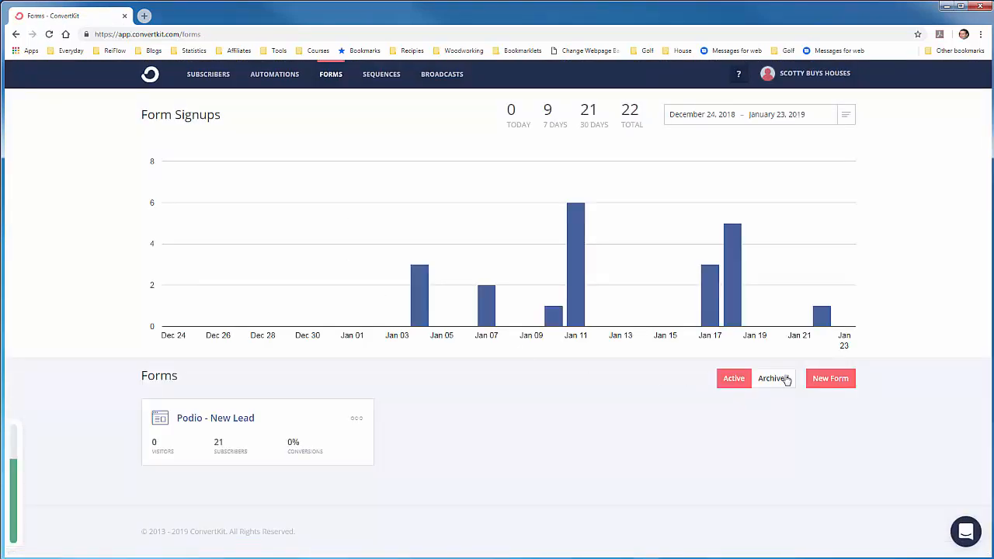
pyautogui.click(454, 78)
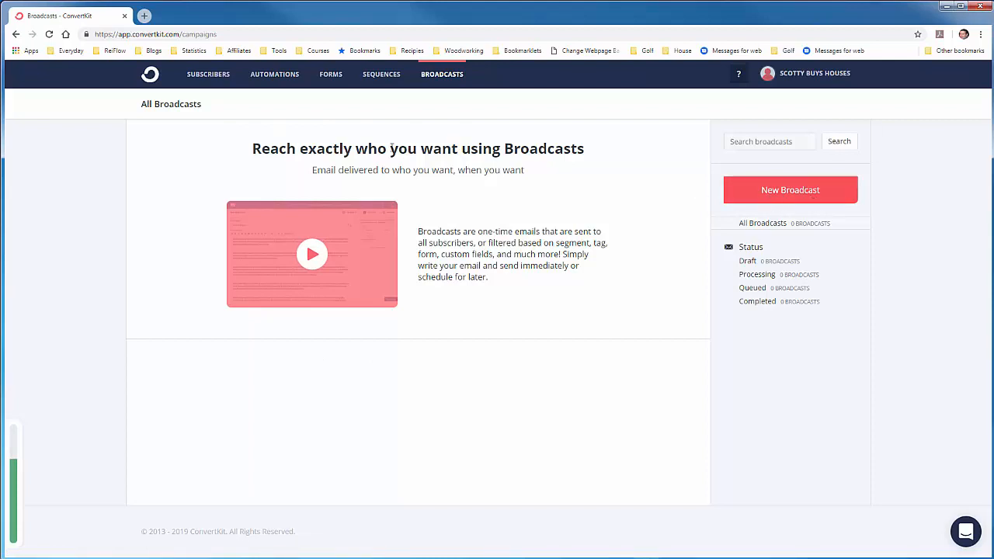
pyautogui.click(328, 80)
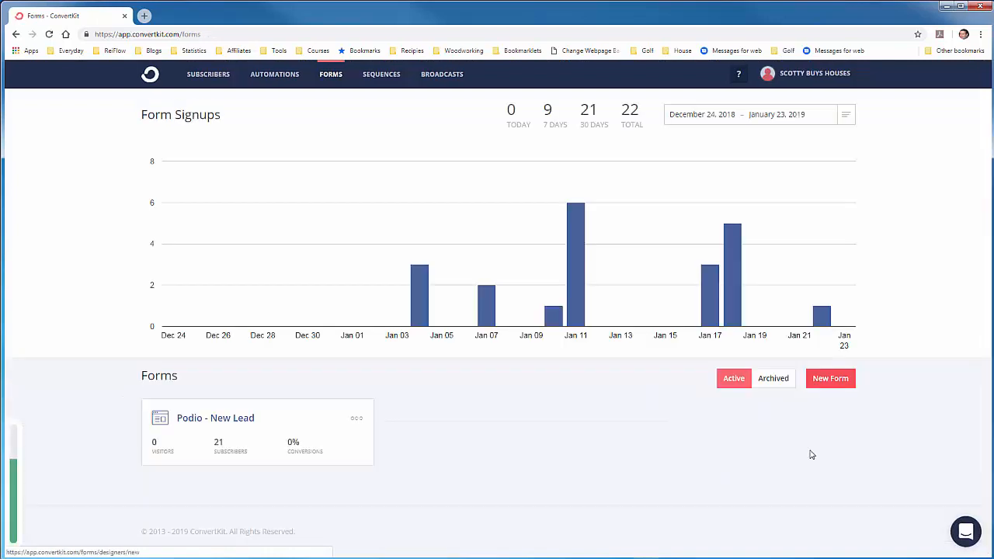
# - Create a new inline embeddable form based on the Clean template
pyautogui.click(831, 382)
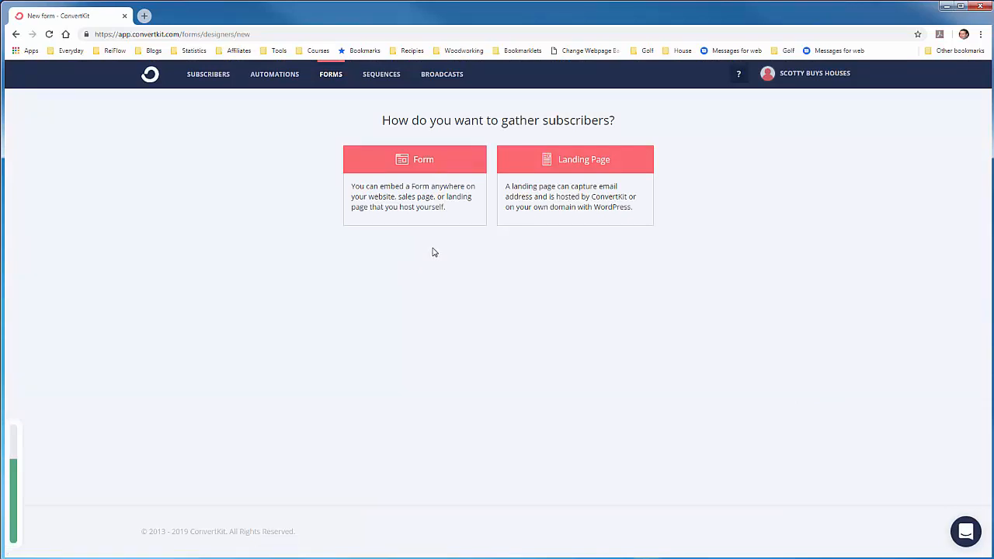
pyautogui.click(410, 198)
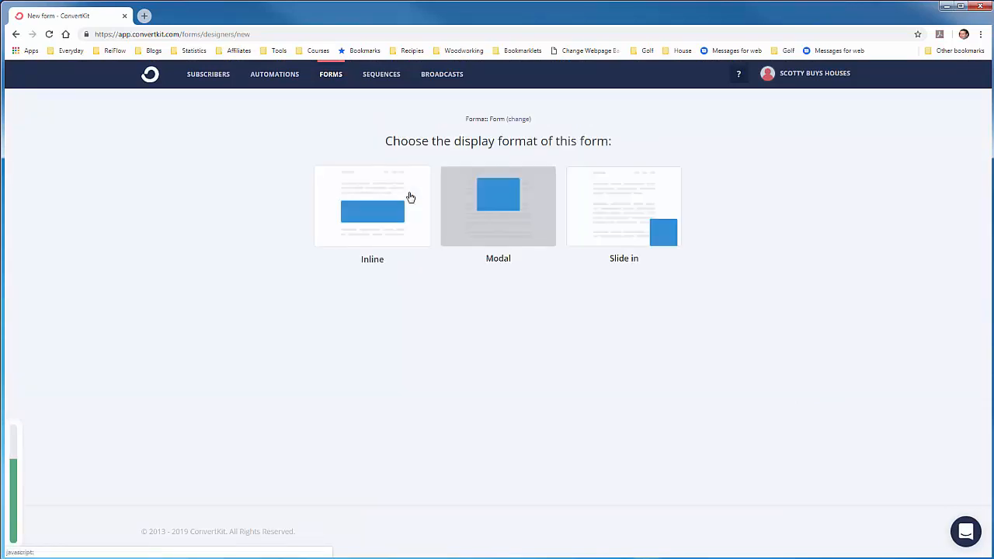
pyautogui.click(377, 239)
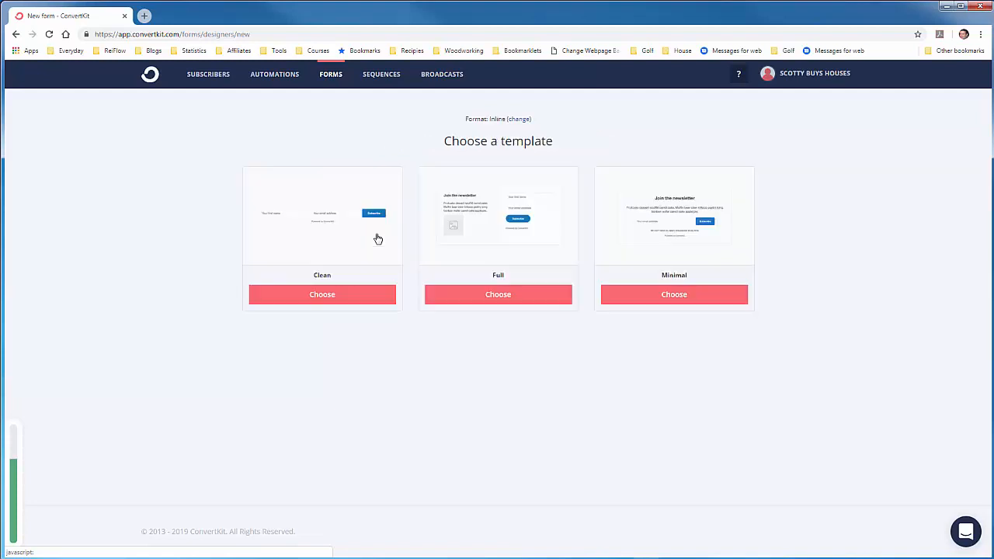
pyautogui.click(313, 298)
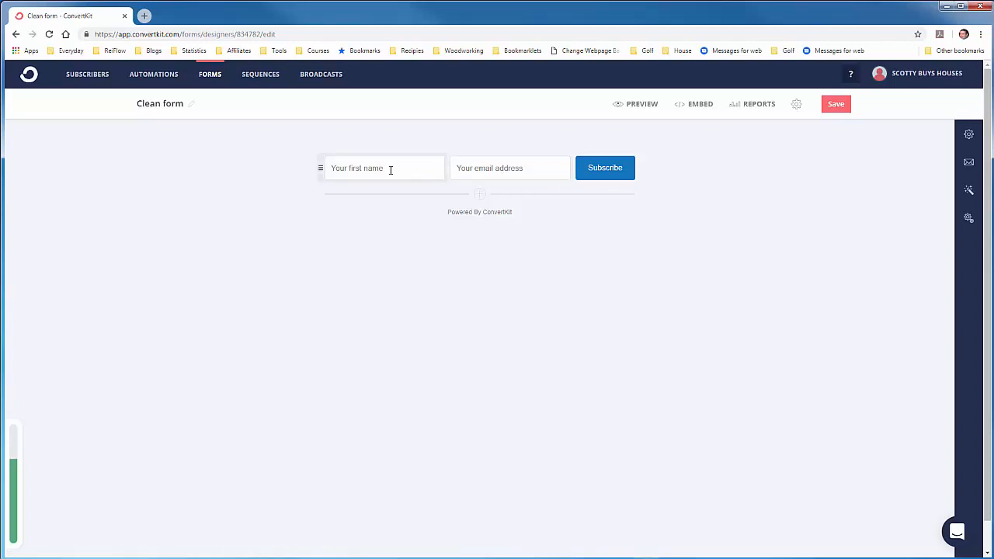
# - Rename the form to 'Podio - New Lead - Tutorial', save it, and return to Forms
pyautogui.click(180, 107)
pyautogui.press('BackSpace')
pyautogui.press('BackSpace')
pyautogui.press('BackSpace')
pyautogui.press('BackSpace')
pyautogui.press('BackSpace')
pyautogui.press('BackSpace')
pyautogui.press('BackSpace')
pyautogui.press('BackSpace')
pyautogui.press('BackSpace')
pyautogui.press('BackSpace')
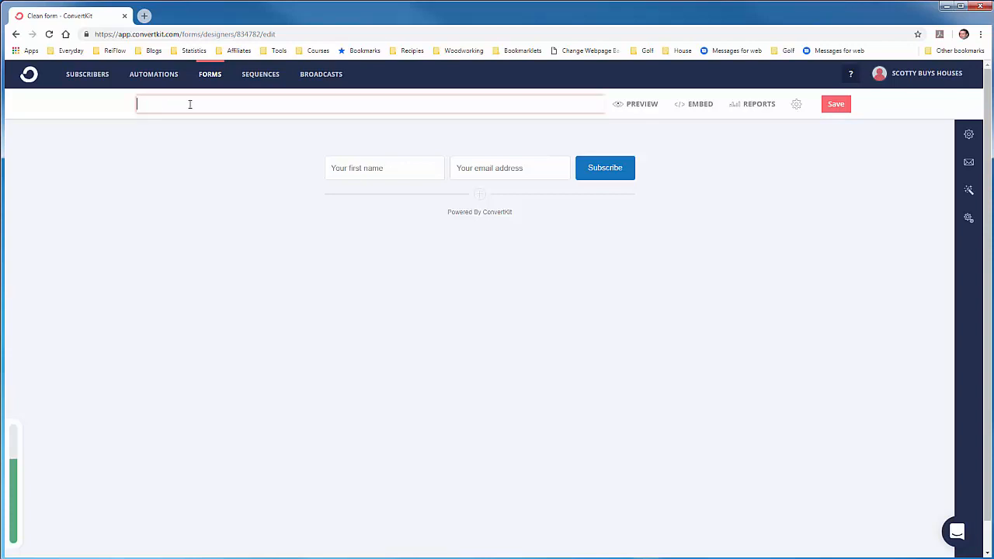
pyautogui.write('Podio')
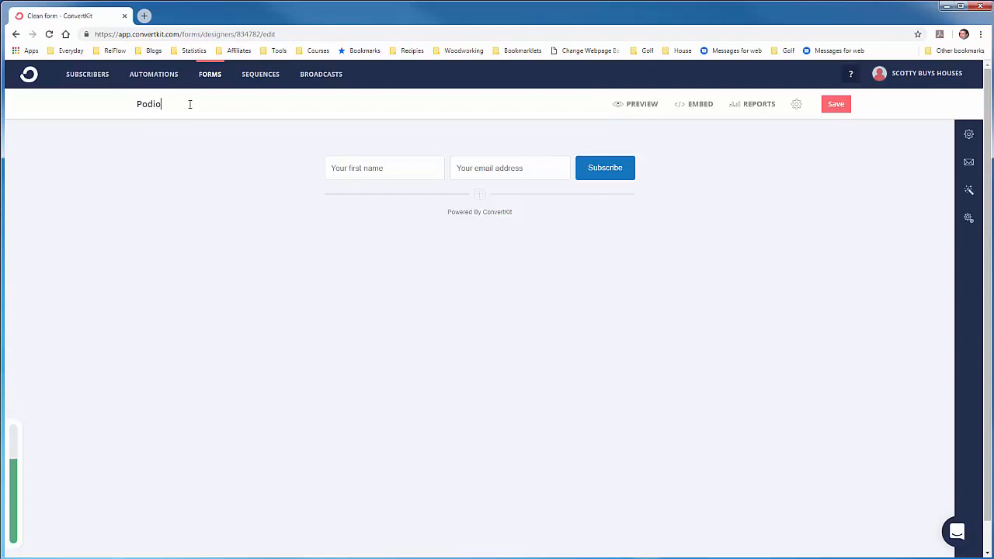
pyautogui.write(' - New Lead - Tutorial')
pyautogui.click(831, 109)
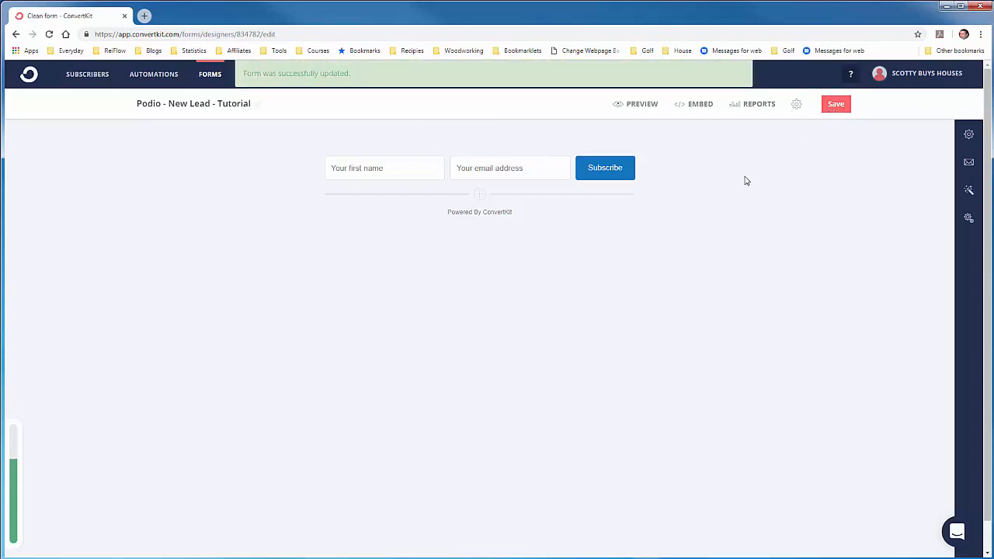
pyautogui.click(207, 81)
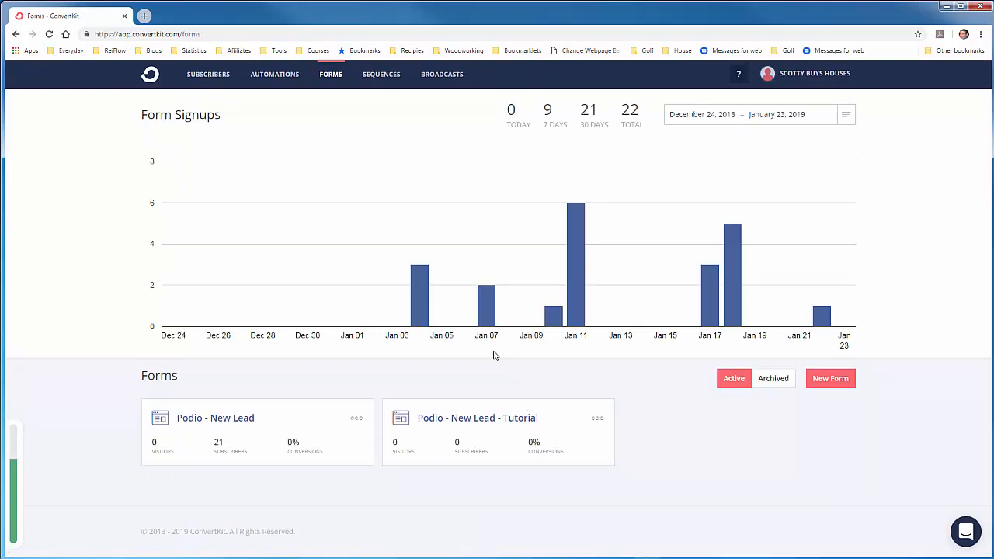
# - Open the Add Subscribers import options from the Subscribers page
pyautogui.click(208, 78)
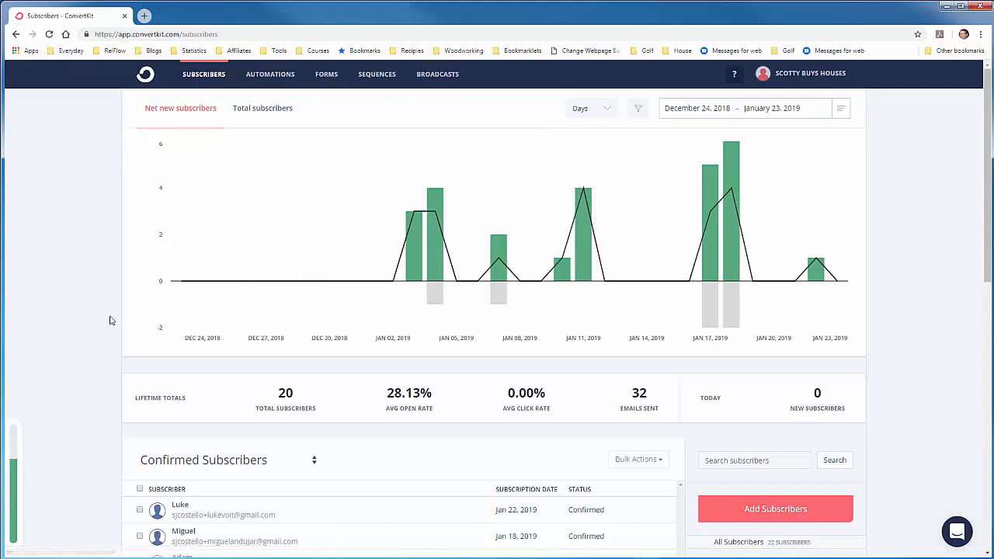
pyautogui.click(760, 515)
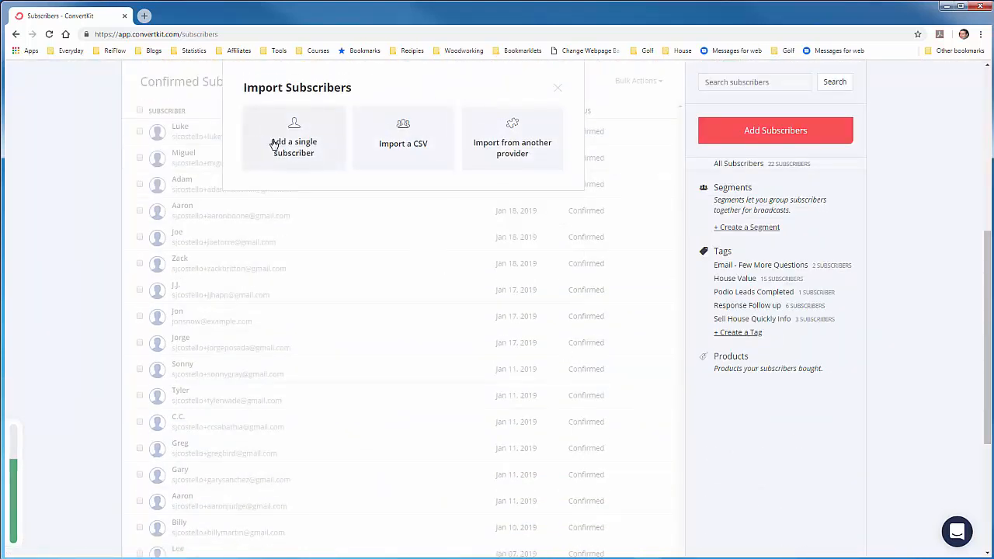
# - Add a single subscriber with first name and e-mail, subscribed to Podio - New Lead - Tutorial
pyautogui.click(285, 150)
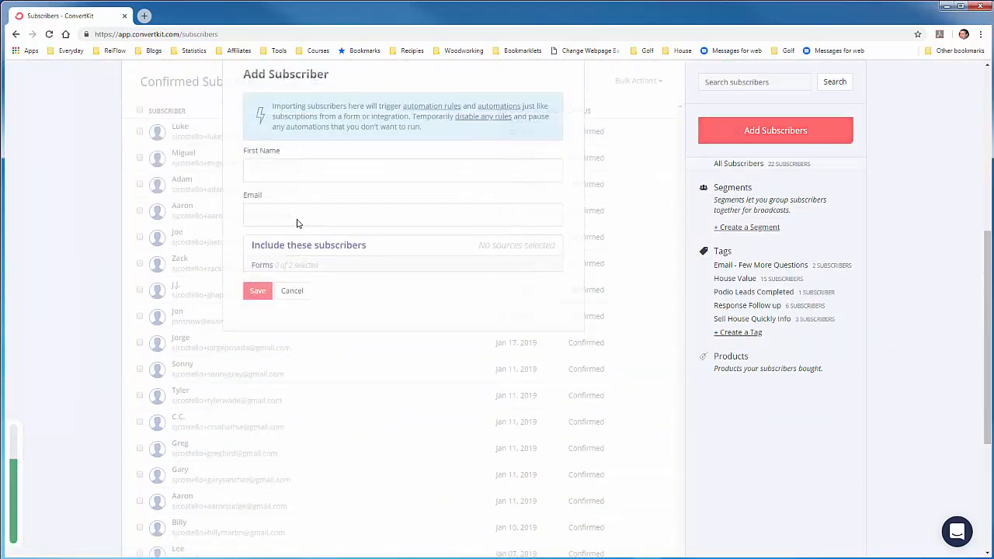
pyautogui.click(309, 185)
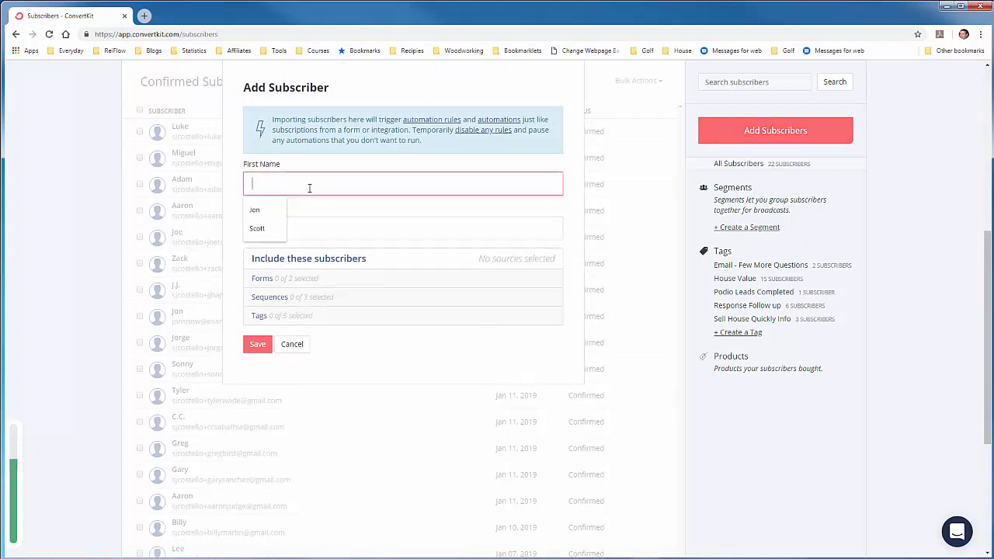
pyautogui.write('Scott')
pyautogui.press('Tab')
pyautogui.write('s')
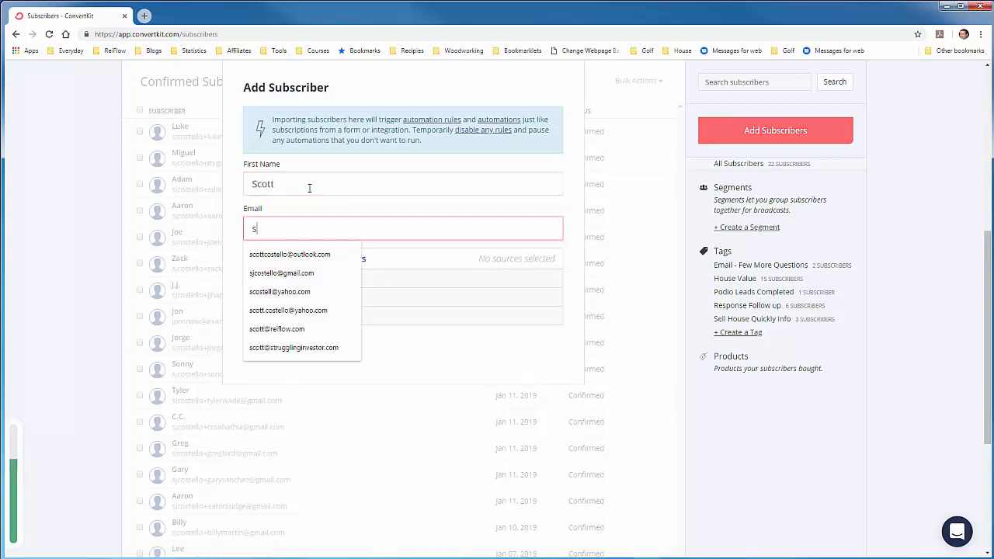
pyautogui.write('cott@')
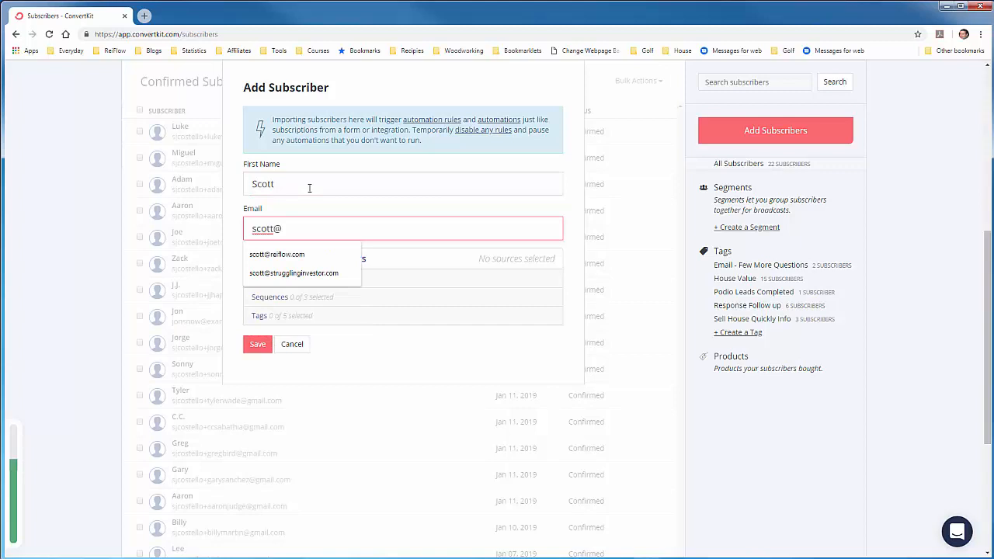
pyautogui.press('Down')
pyautogui.press('Down')
pyautogui.press('Return')
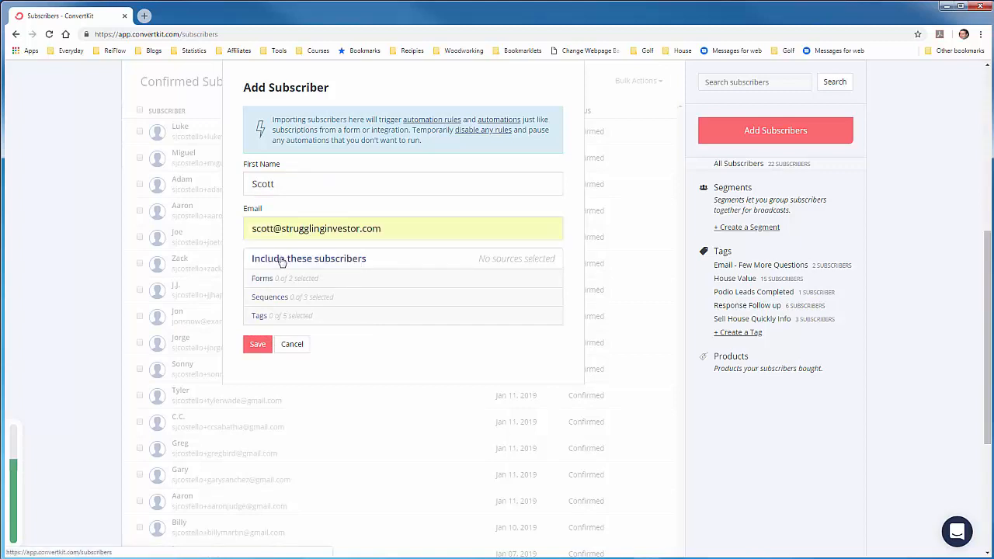
pyautogui.click(269, 280)
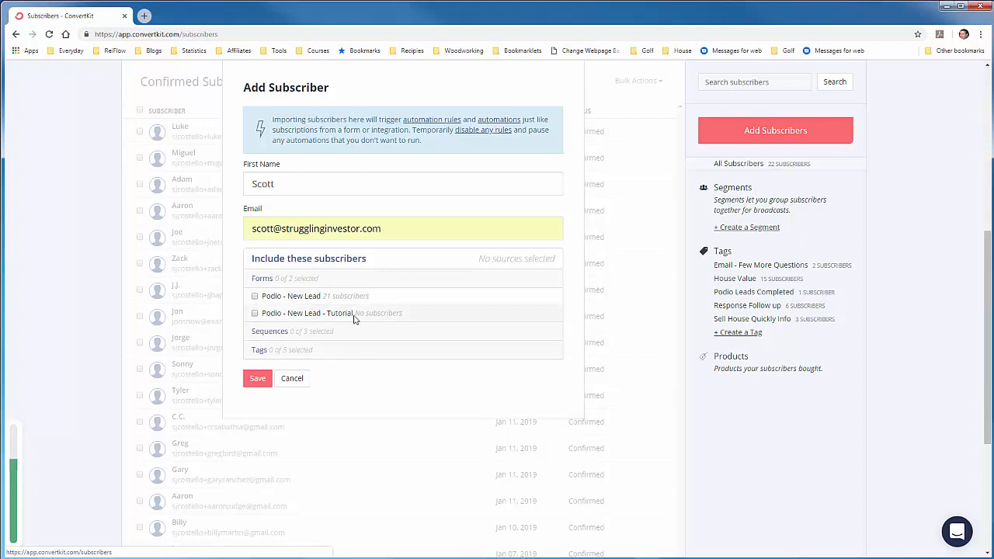
pyautogui.click(254, 313)
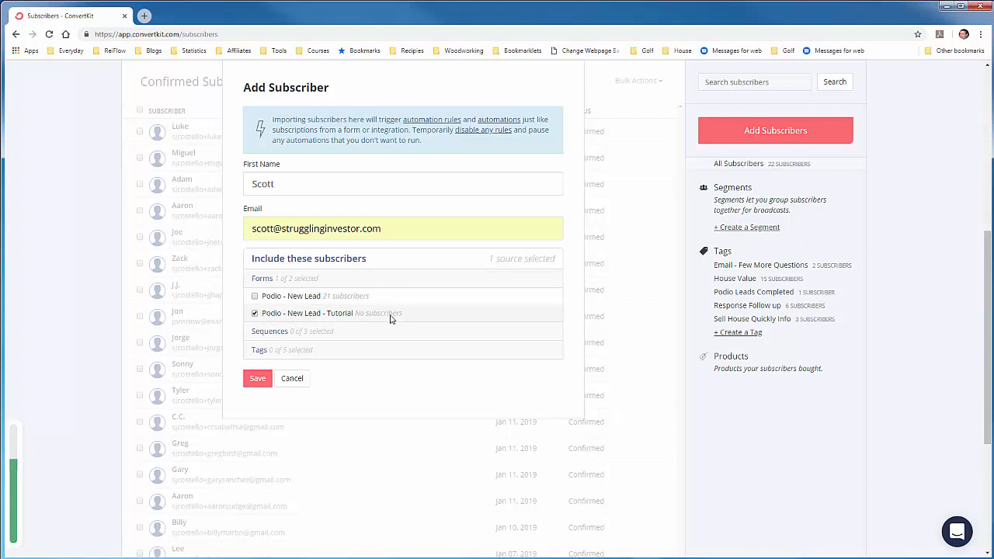
pyautogui.click(257, 378)
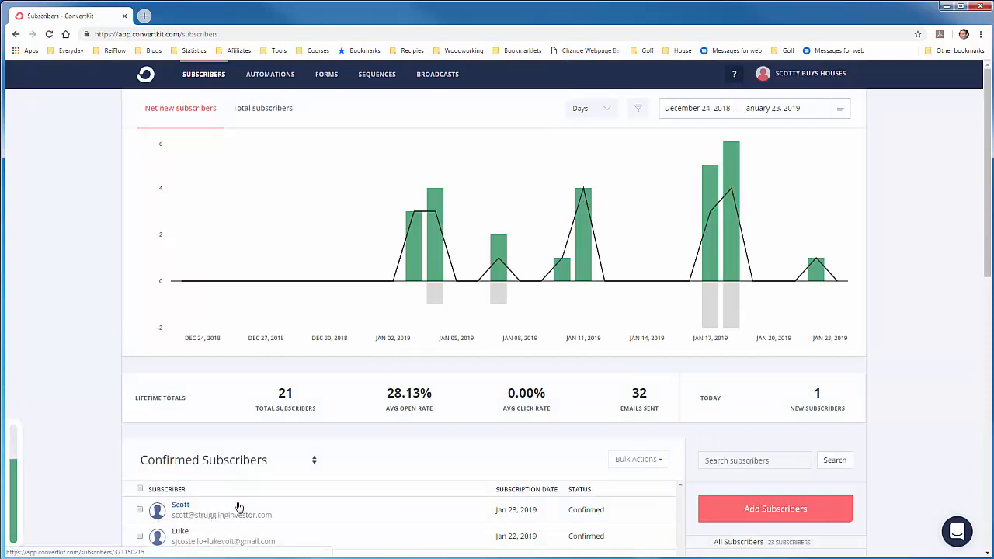
# - Add an 'Address 2' custom field to the subscriber's profile
pyautogui.click(181, 506)
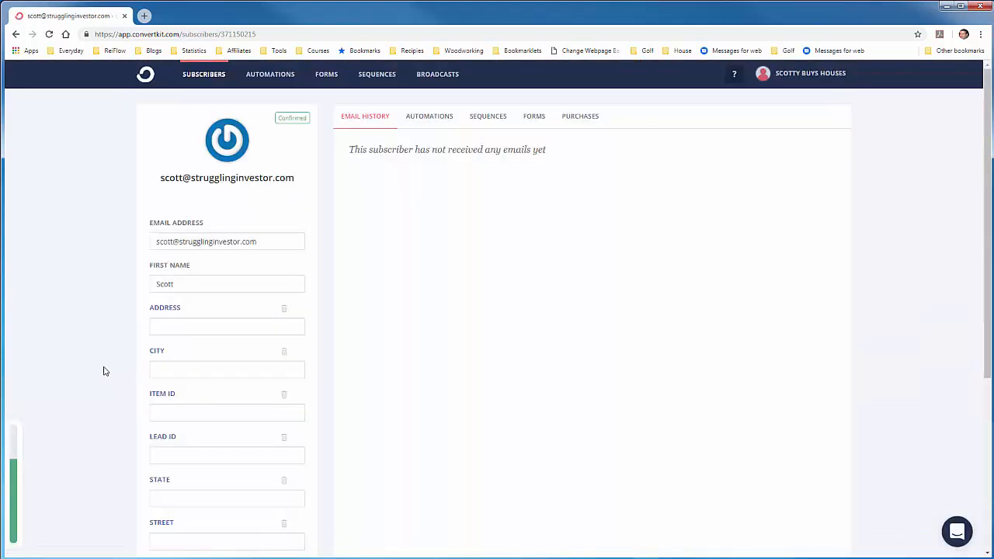
pyautogui.scroll(-1, 121, 353)
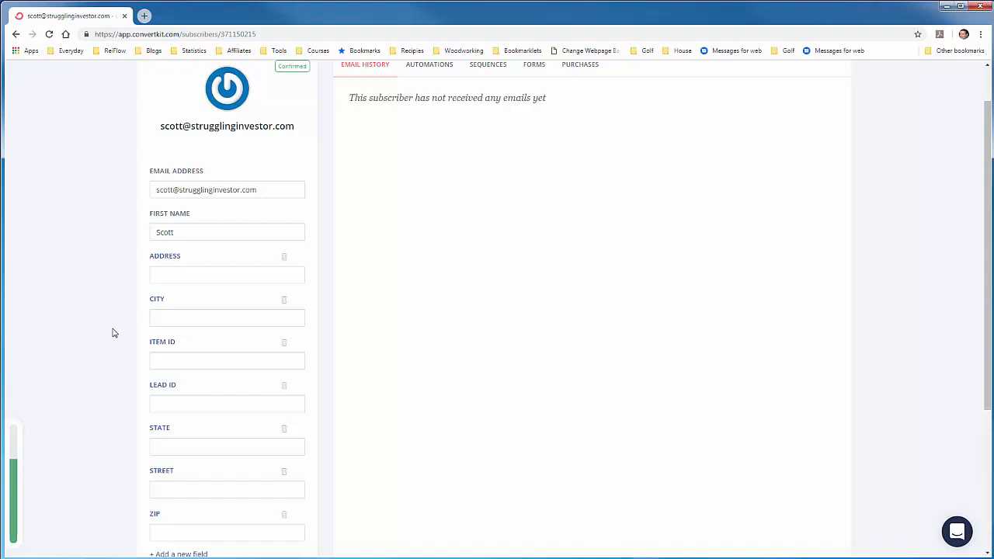
pyautogui.scroll(-1, 112, 330)
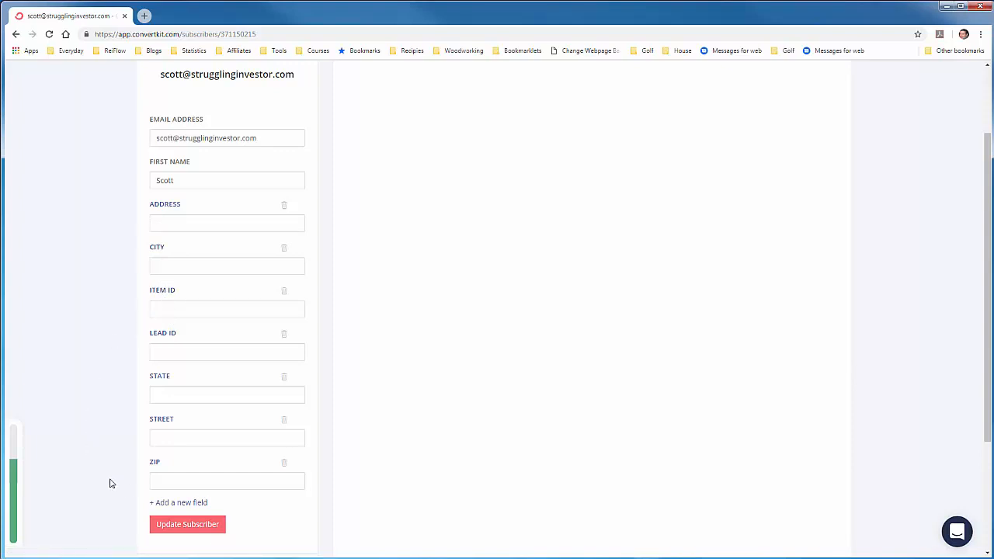
pyautogui.click(181, 506)
pyautogui.scroll(-1, 115, 492)
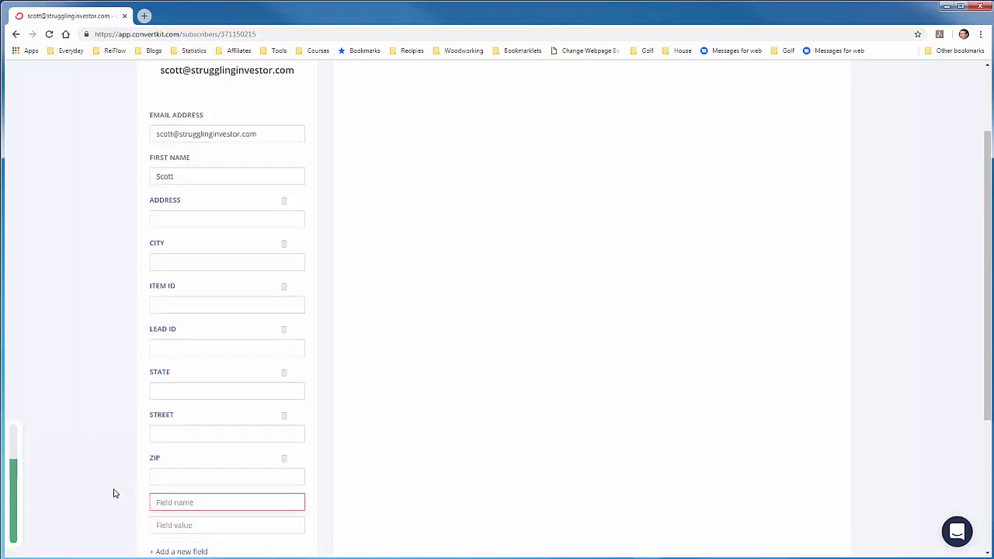
pyautogui.write('Address')
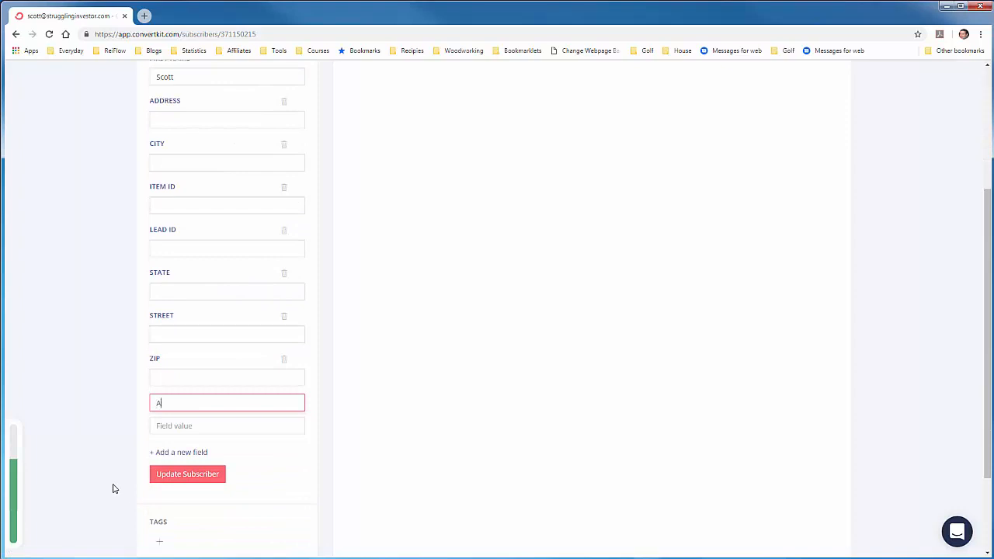
pyautogui.write('2')
pyautogui.press('Tab')
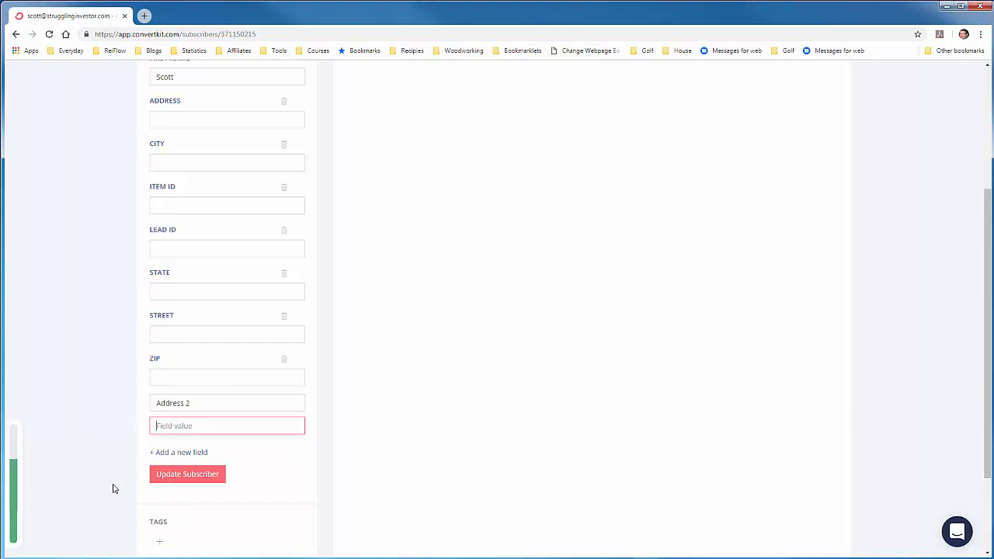
pyautogui.click(113, 458)
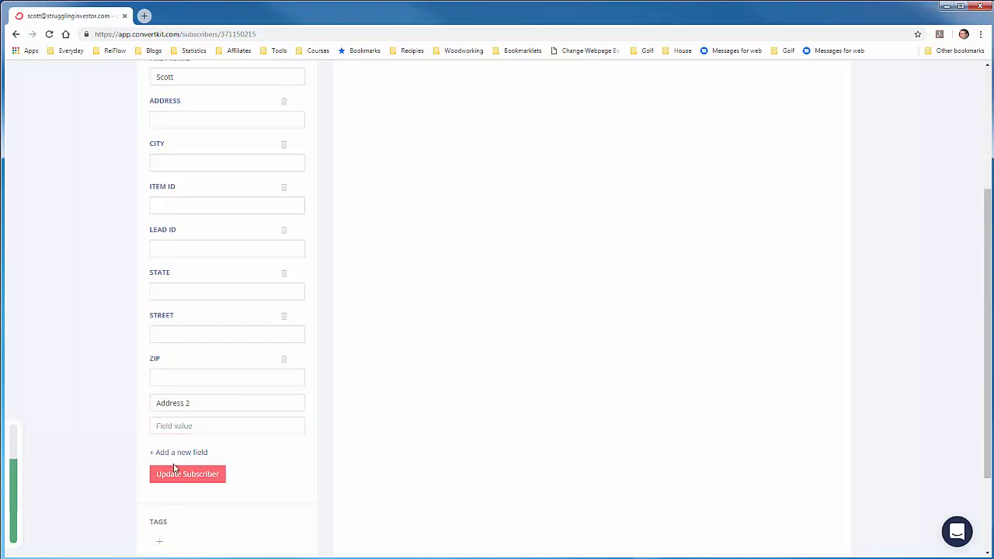
# - Add an 'Item Id 2' custom field and update the subscriber
pyautogui.click(193, 452)
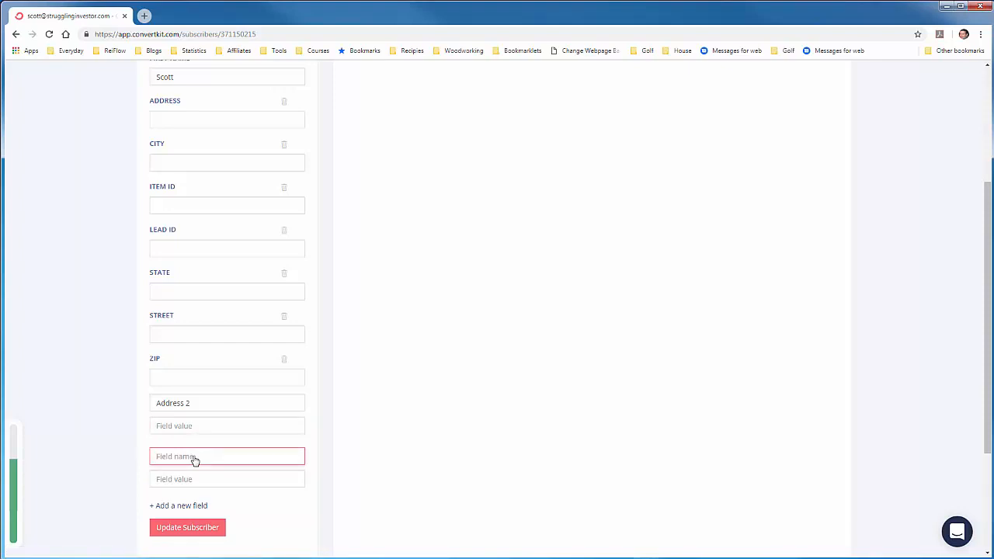
pyautogui.write('Item Id')
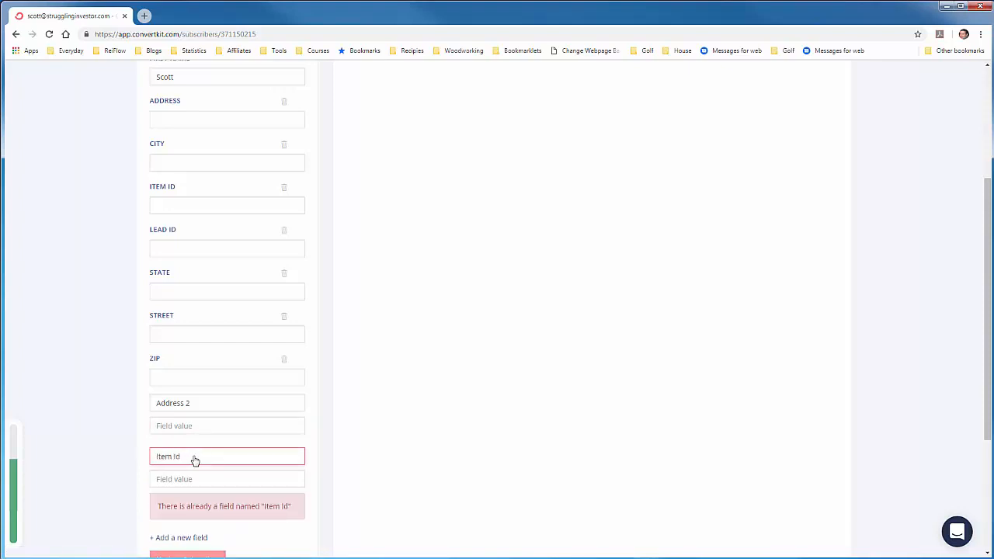
pyautogui.write(' 2')
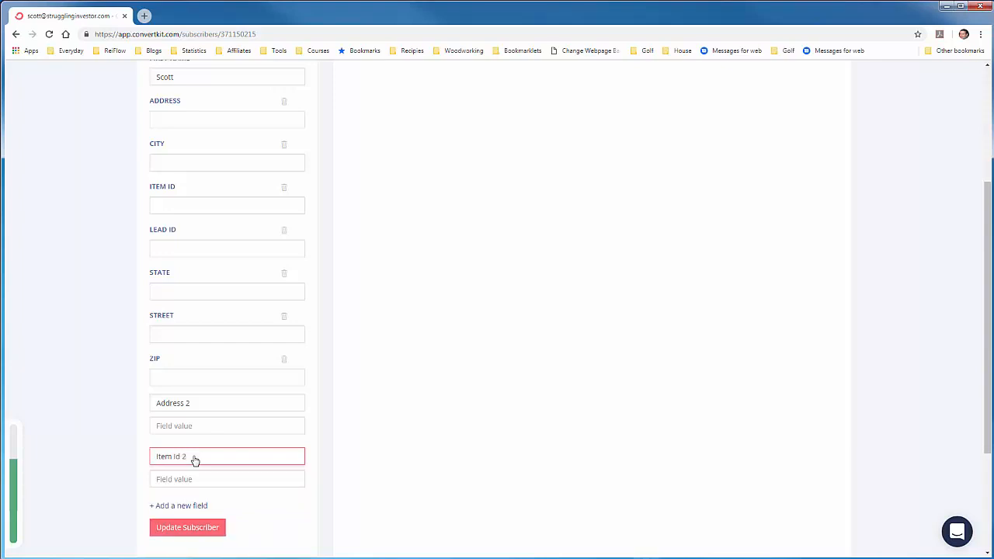
pyautogui.click(133, 450)
pyautogui.scroll(-1, 194, 320)
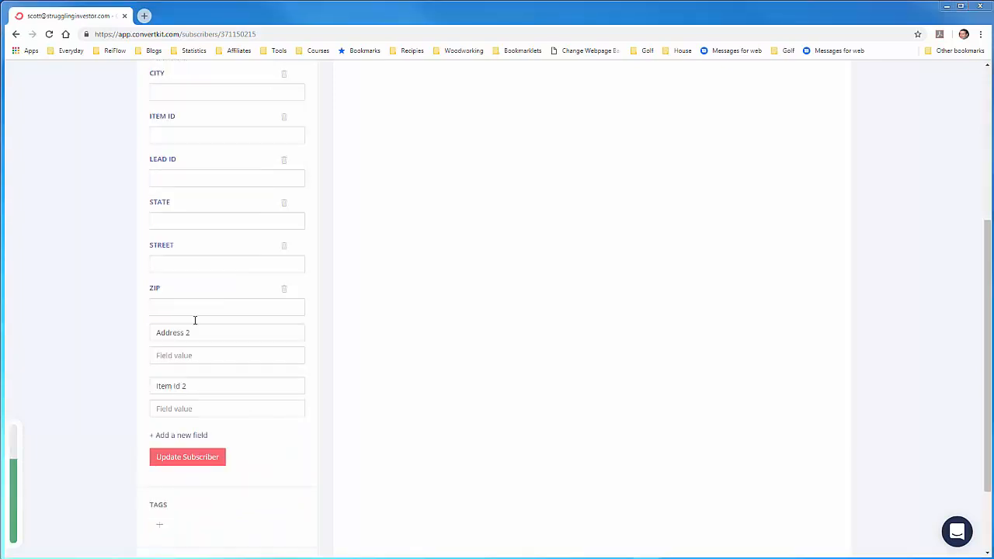
pyautogui.click(176, 458)
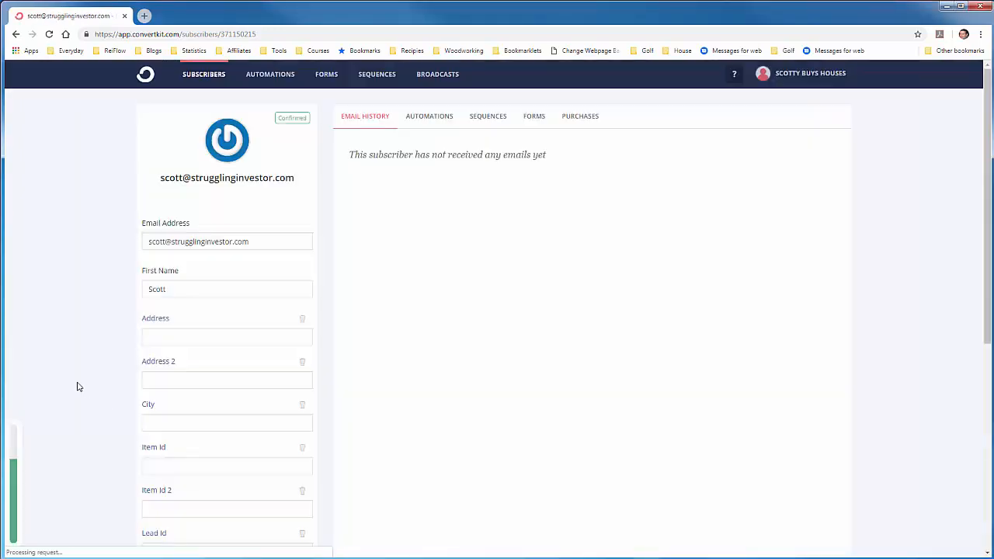
# - Review the subscriber's fields, then go to the Forms overview
pyautogui.scroll(-2, 116, 397)
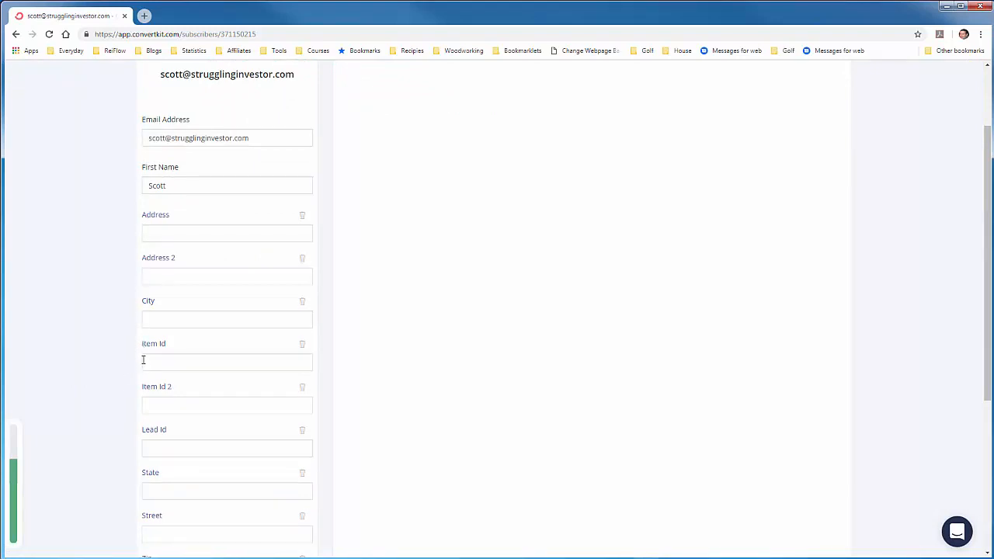
pyautogui.scroll(3, 95, 357)
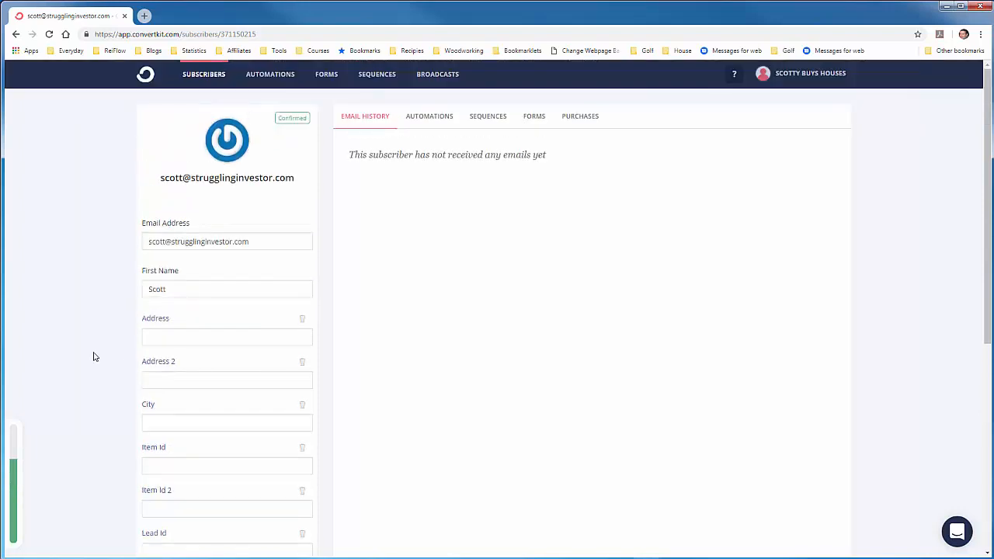
pyautogui.scroll(-1, 104, 357)
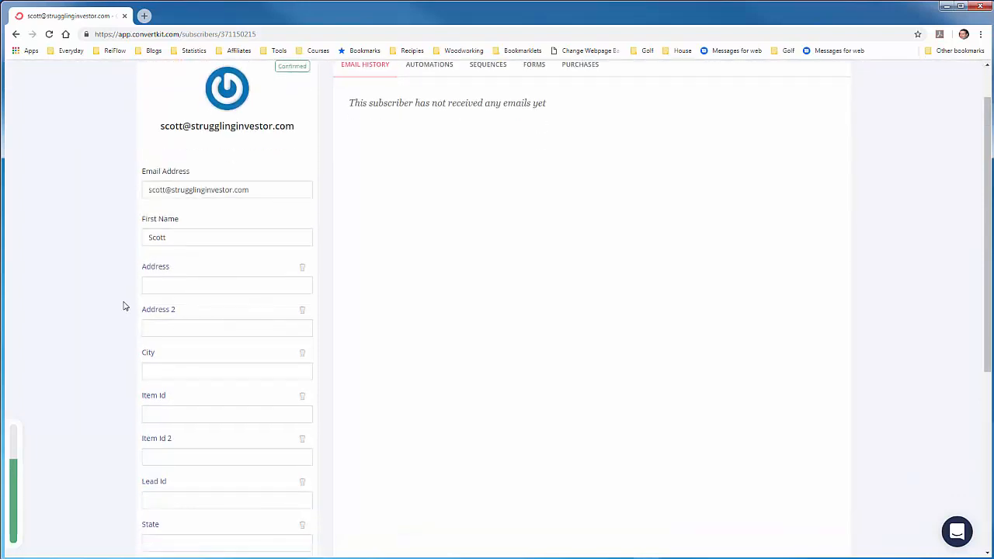
pyautogui.scroll(-2, 117, 416)
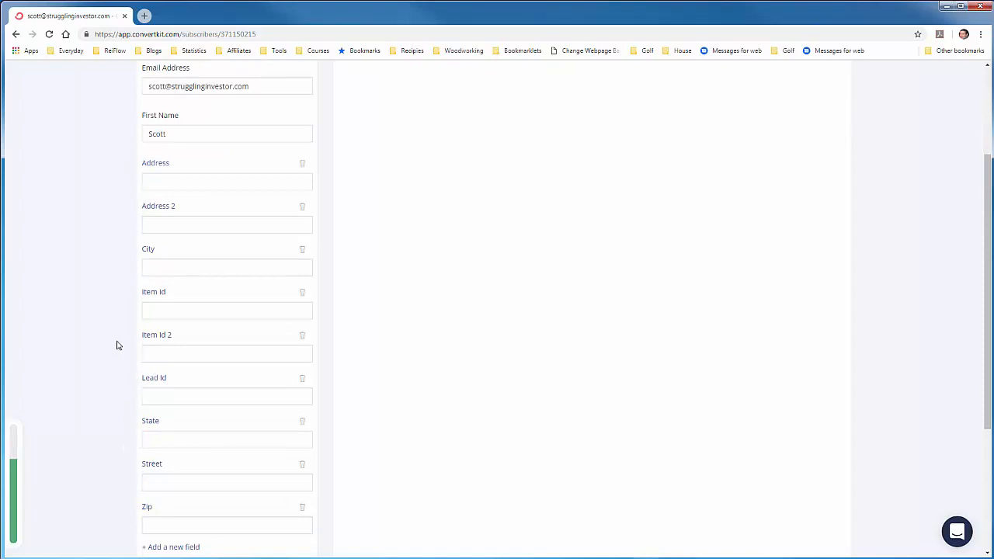
pyautogui.scroll(3, 117, 344)
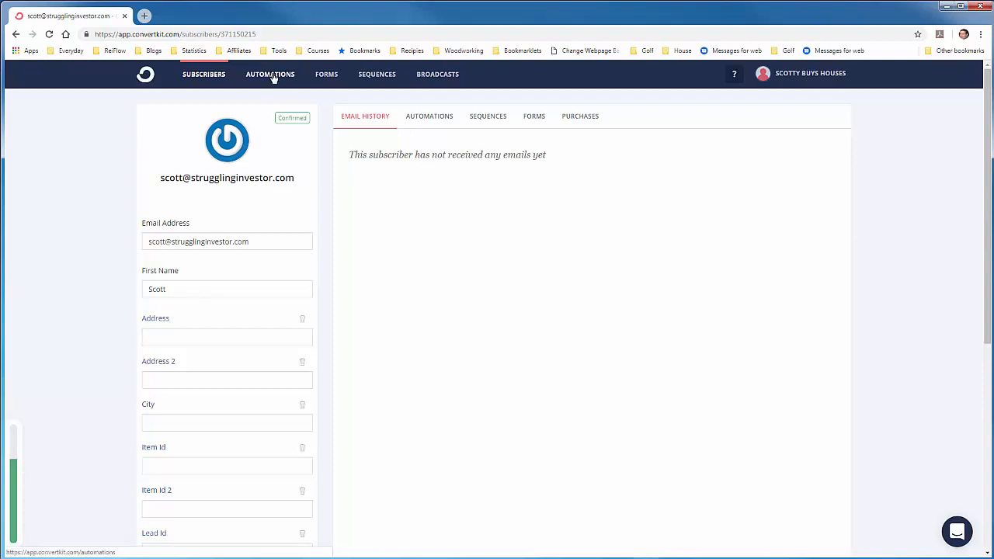
pyautogui.click(320, 76)
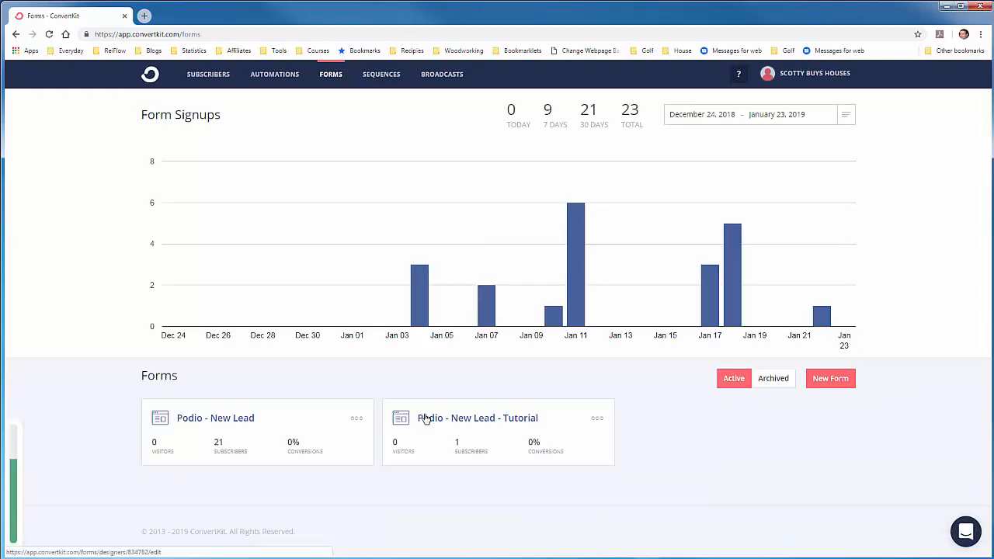
# - Add an input storing the Address custom field to the Podio - New Lead - Tutorial form and save
pyautogui.click(427, 421)
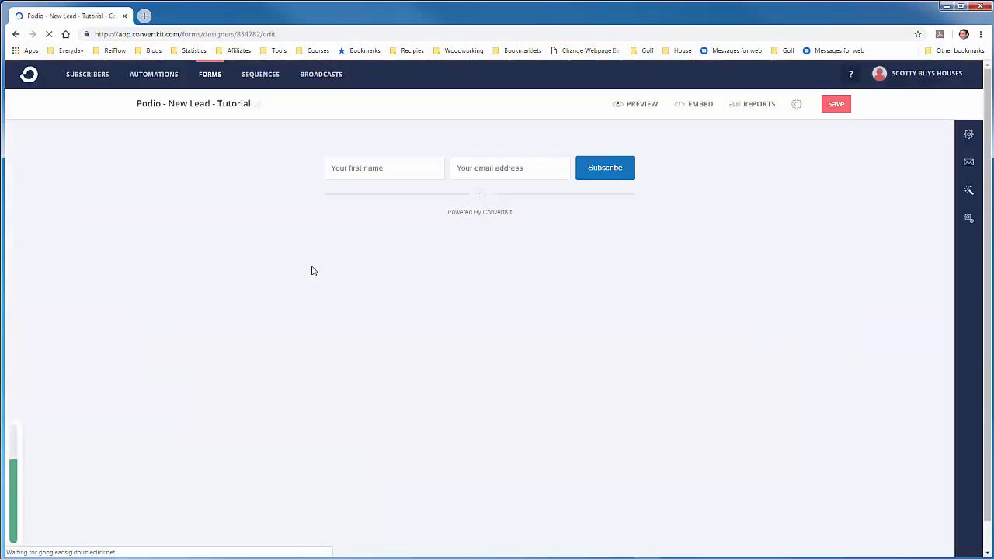
pyautogui.click(482, 199)
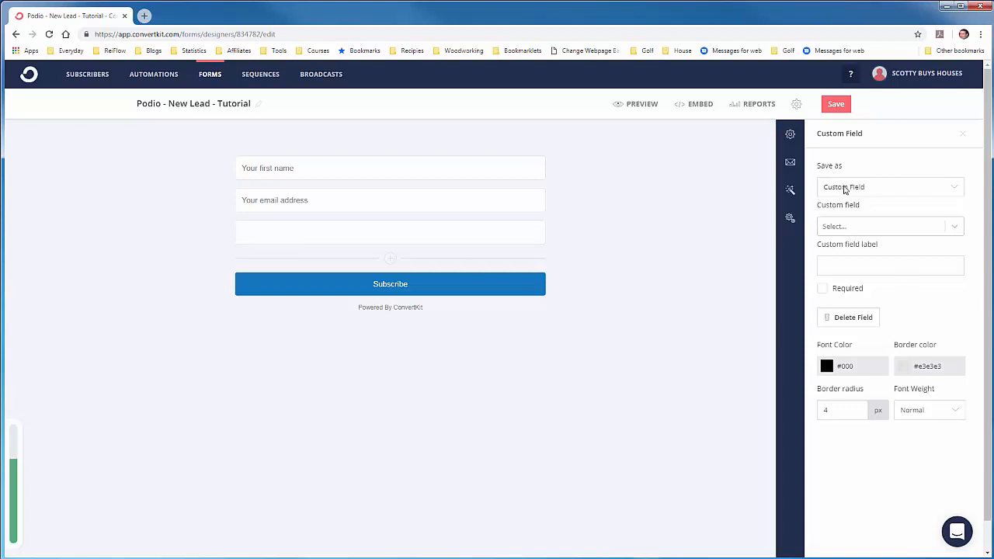
pyautogui.click(955, 227)
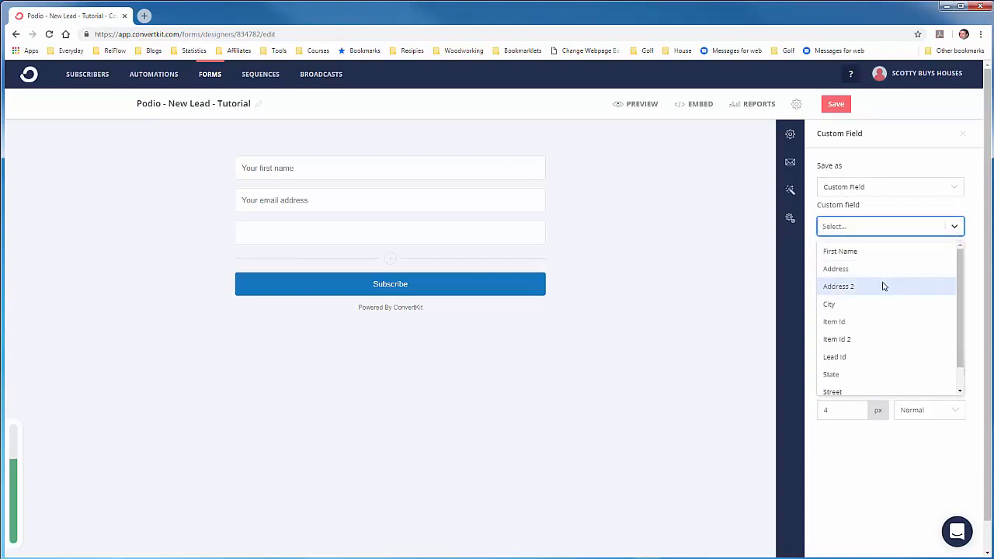
pyautogui.scroll(-1, 881, 317)
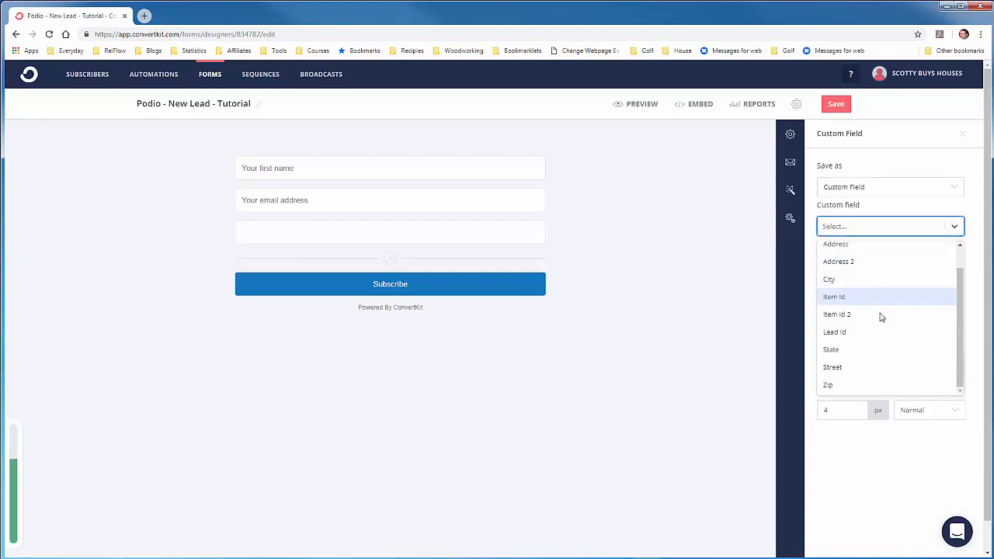
pyautogui.scroll(1, 877, 311)
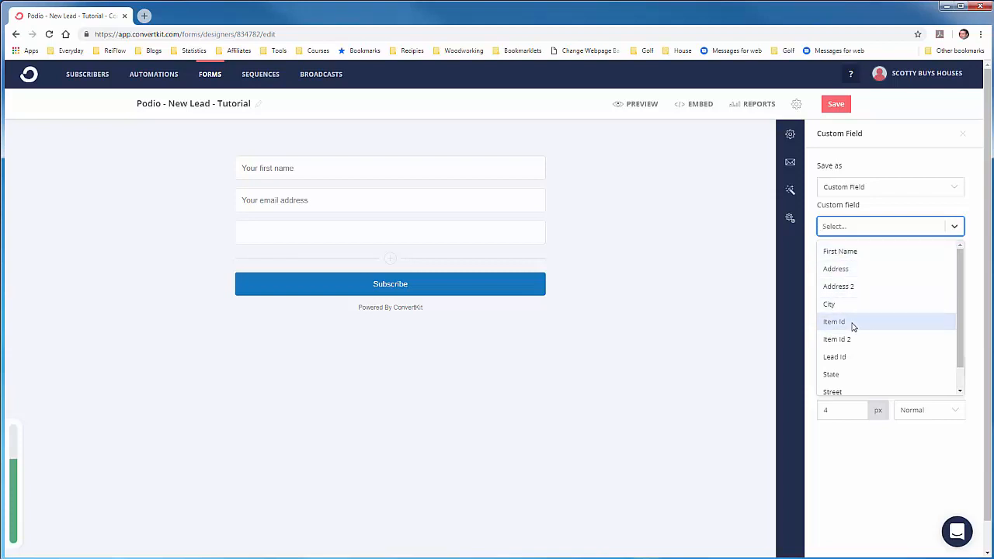
pyautogui.click(862, 273)
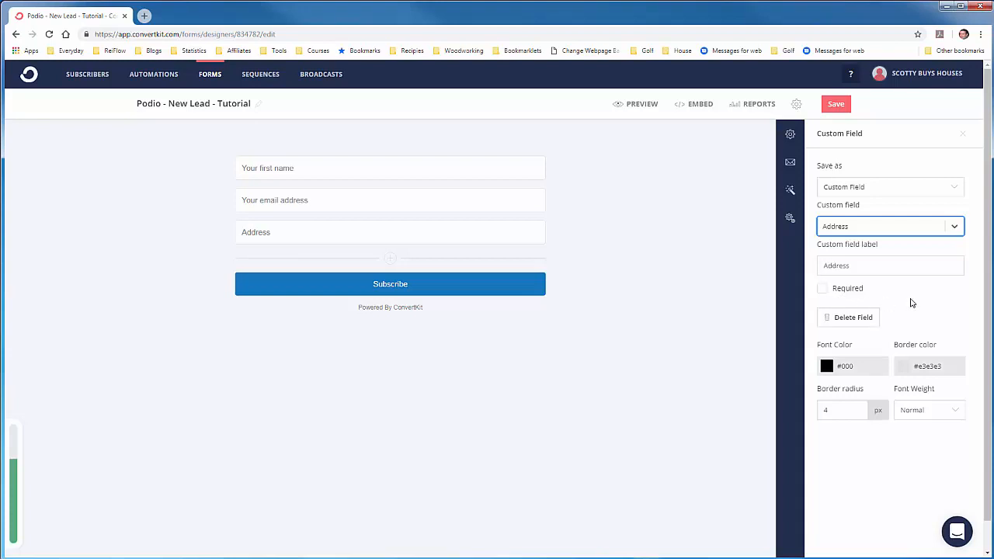
pyautogui.click(835, 104)
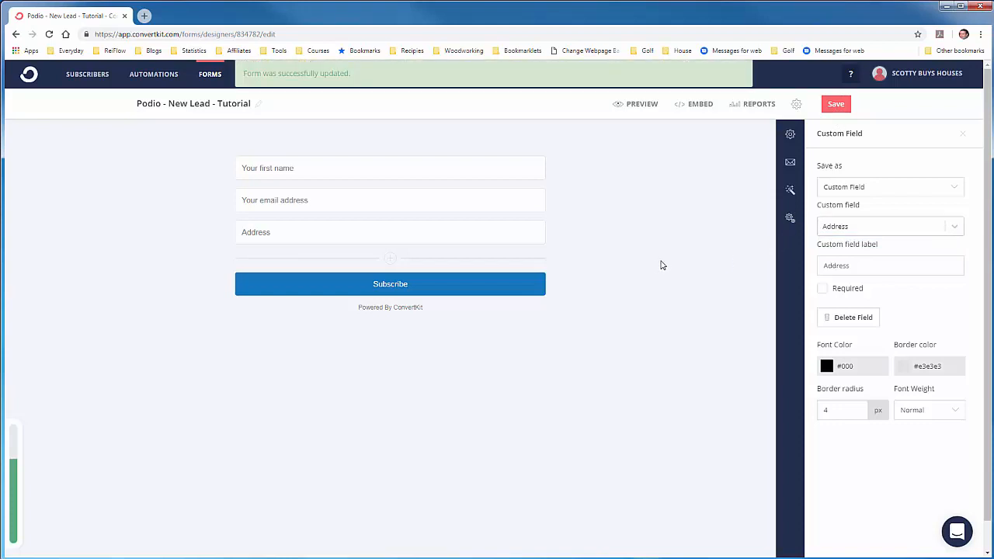
pyautogui.click(391, 261)
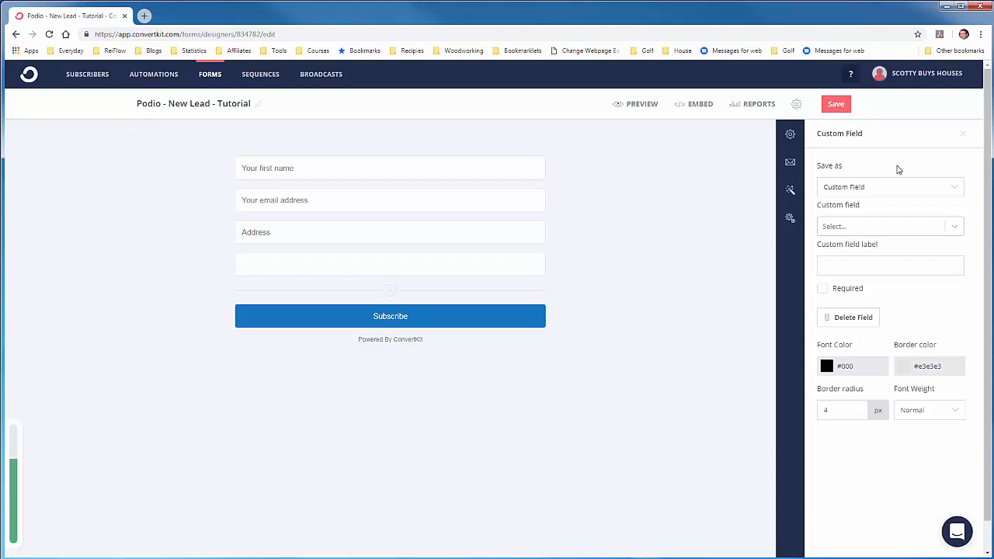
# - Set the new input to the Item Id custom field and save the form
pyautogui.click(871, 232)
pyautogui.click(871, 320)
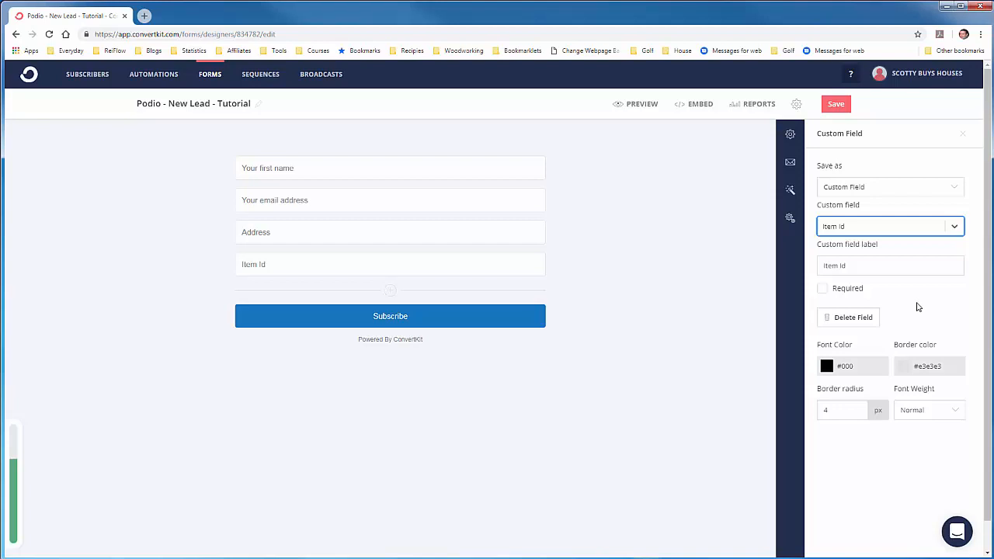
pyautogui.click(837, 105)
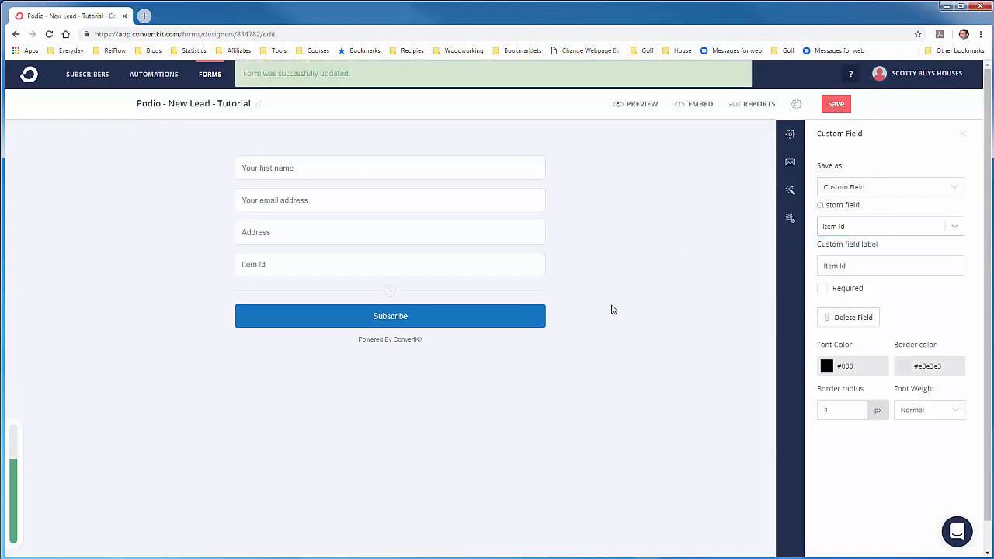